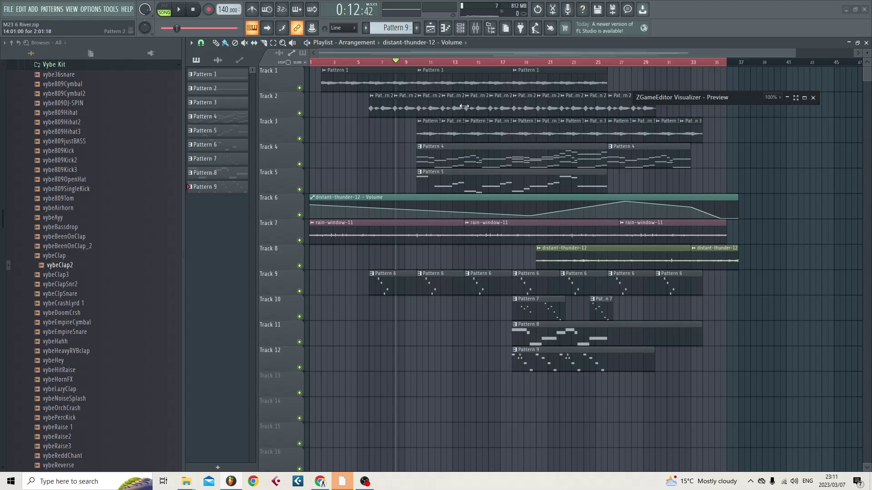
Step: Play the arrangement from around bar 9, then bar 18, and stop playback
left_click(426, 64)
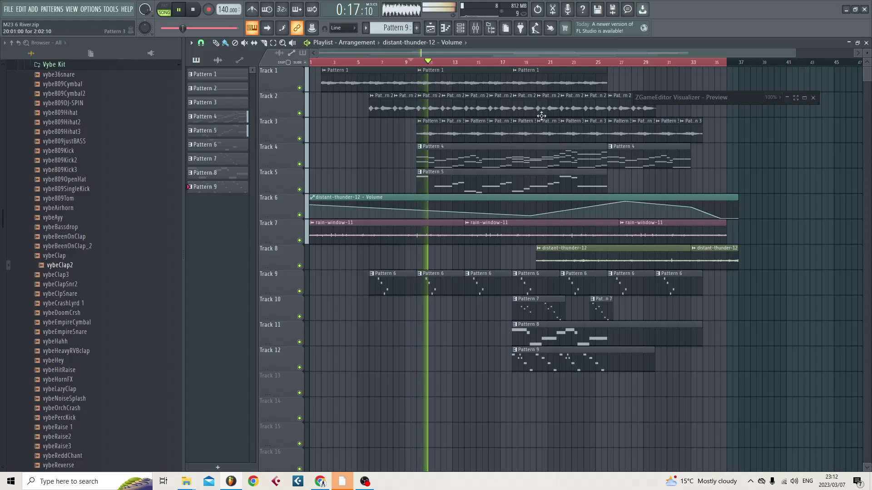
left_click(516, 64)
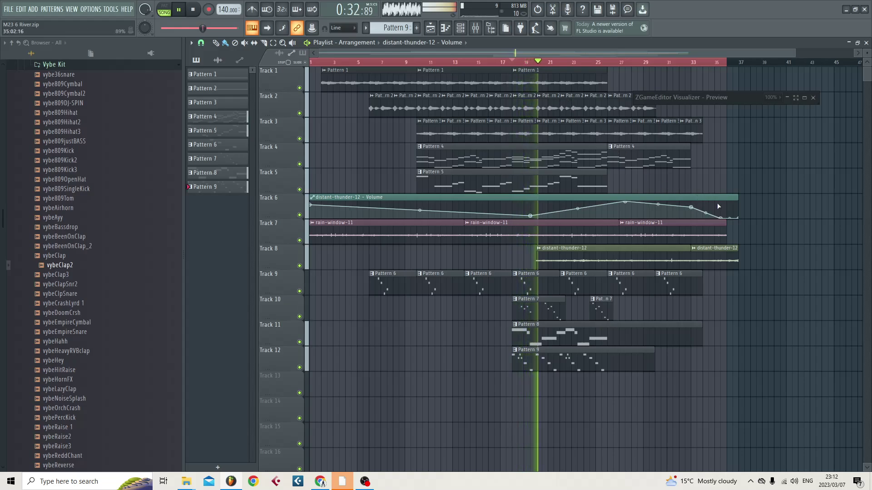
key("space")
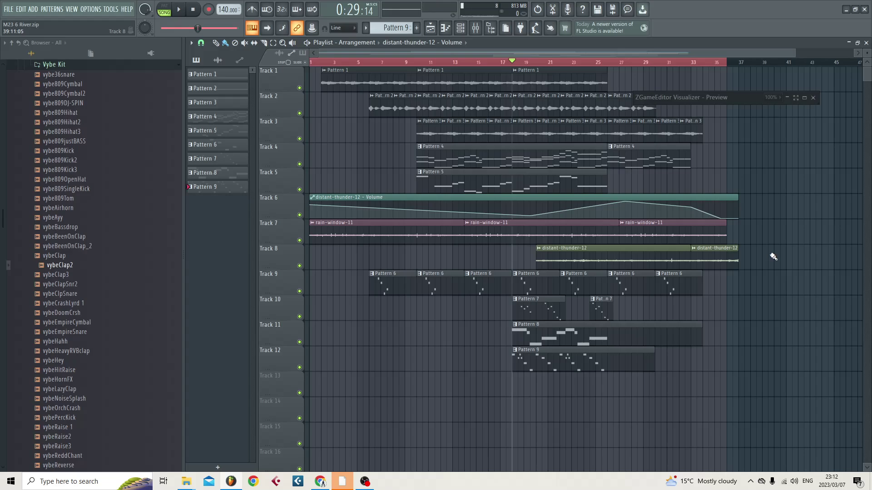
Step: Set the Channel rack filter to All, then hide and reshow the rack to list every channel
key("F6")
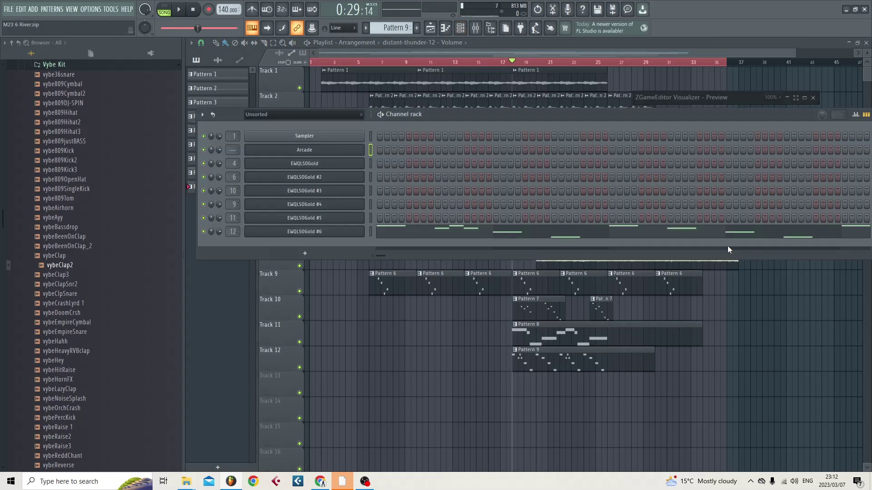
left_click(327, 117)
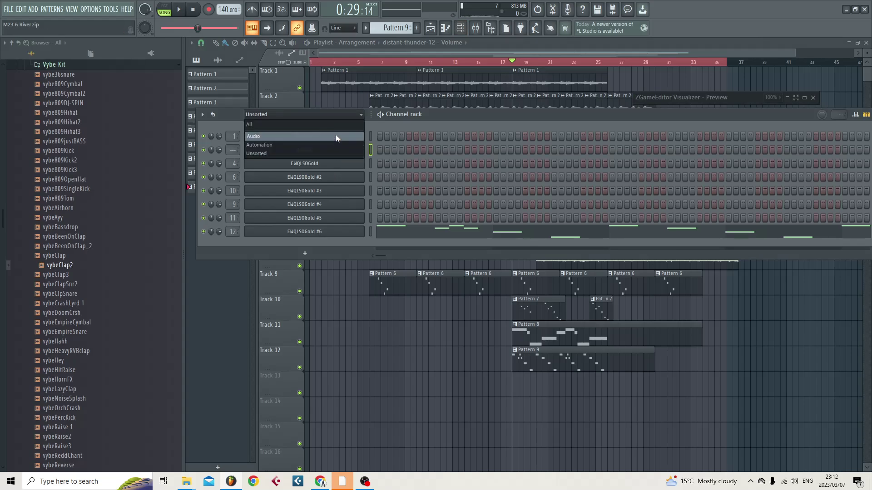
left_click(330, 124)
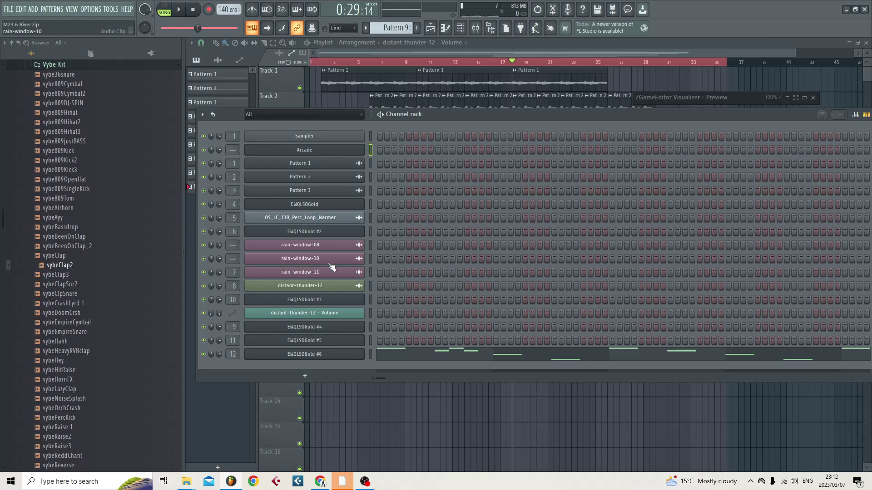
left_click(545, 390)
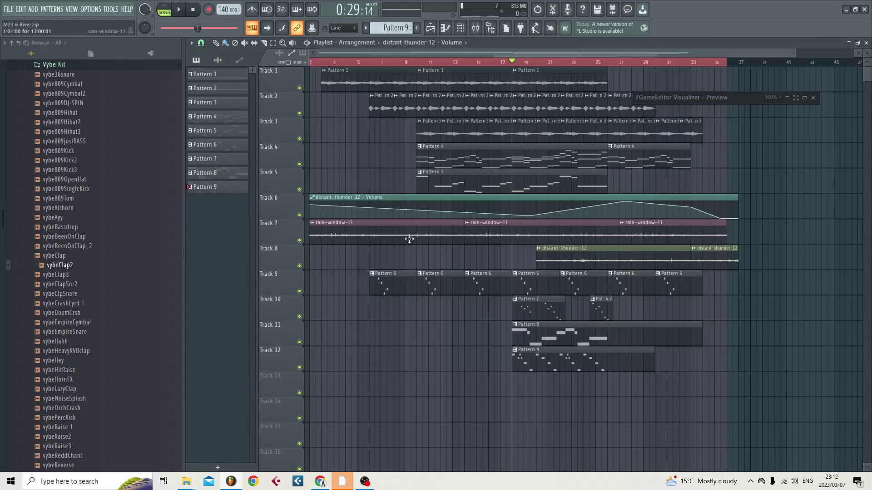
key("F6")
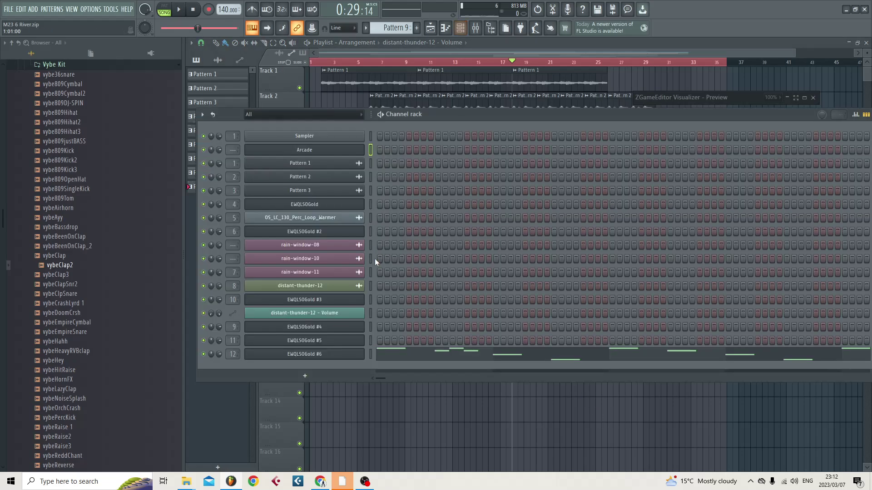
Step: Open the Mixer, narrow the browser for room, and select empty insert 13
double_click(239, 323)
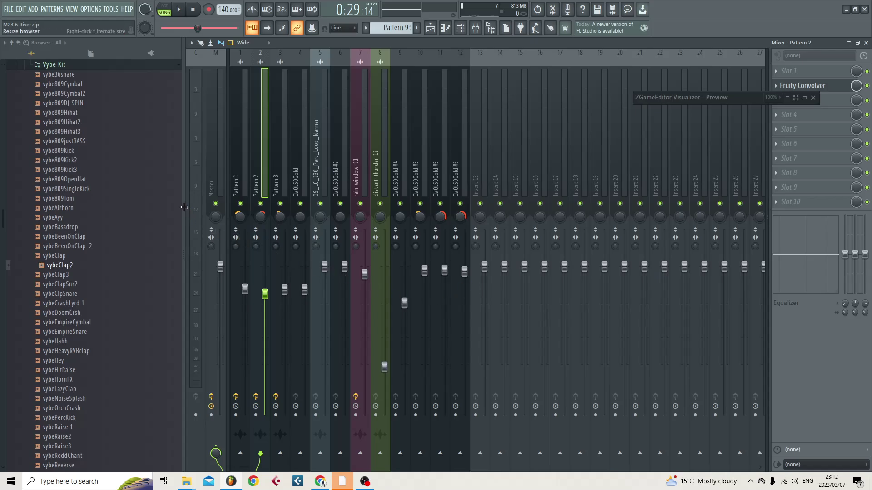
left_click_drag(186, 208, 138, 205)
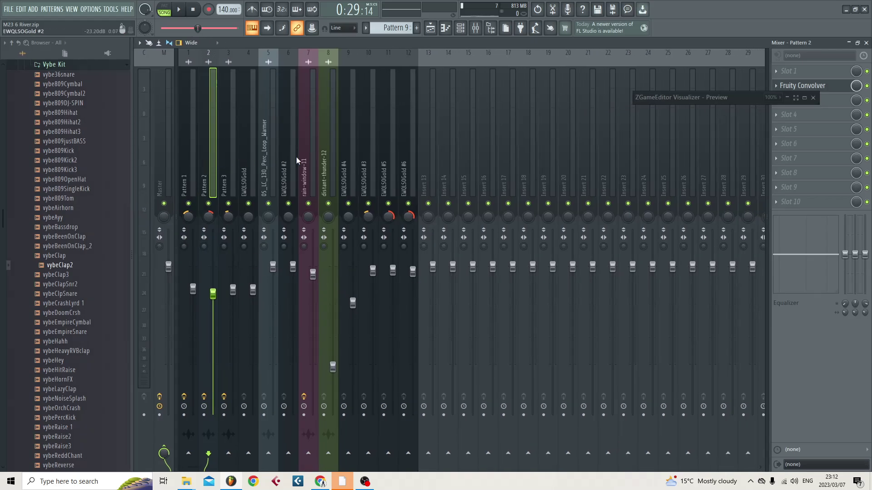
left_click(424, 171)
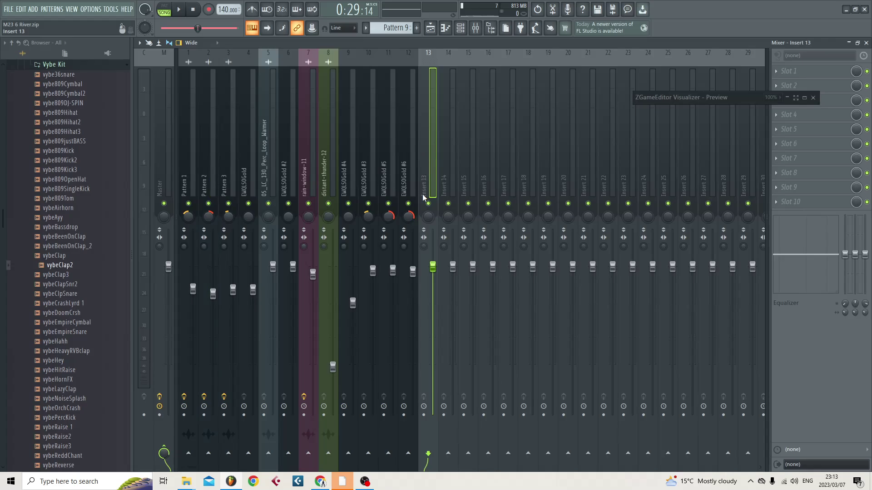
Step: Link rain-window-10 to insert 13 with Ctrl+L and adjust its target mixer track
key("F6")
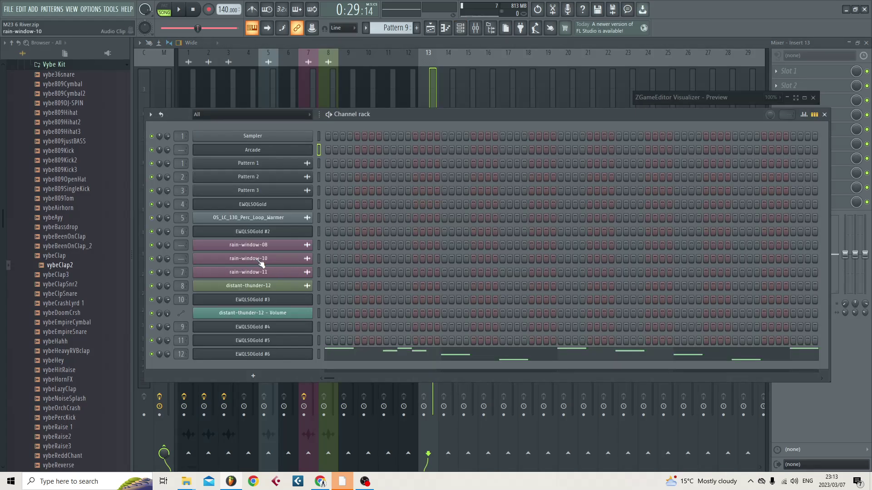
left_click(318, 259)
key("F6")
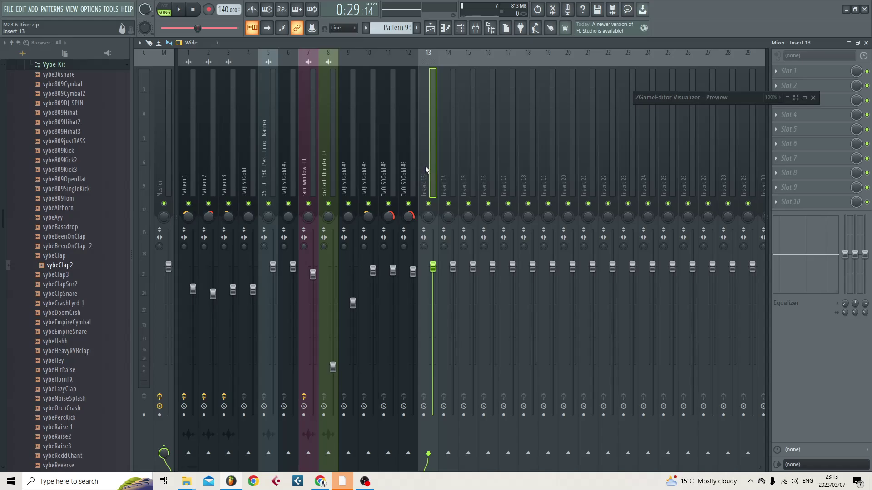
key("ctrl+l")
key("F6")
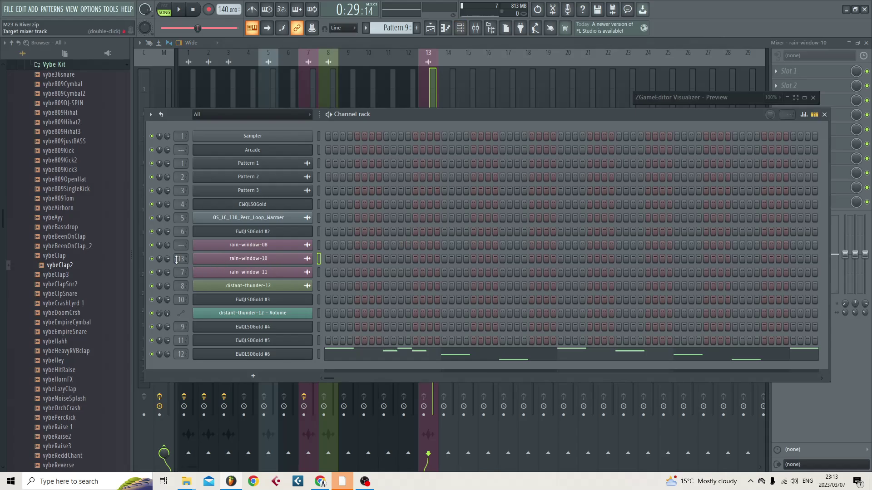
left_click_drag(180, 260, 187, 267)
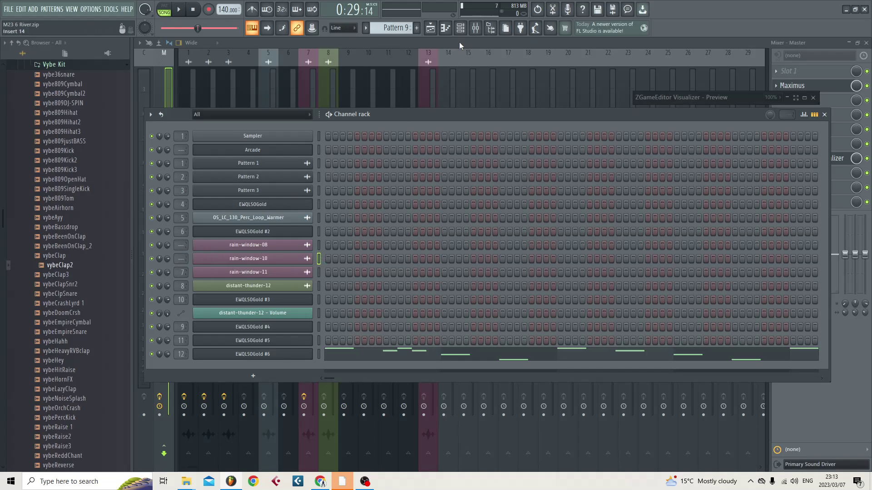
Step: Route rain-window-08 to mixer insert 14, then hide the Channel rack to show the mixer
left_click(466, 64)
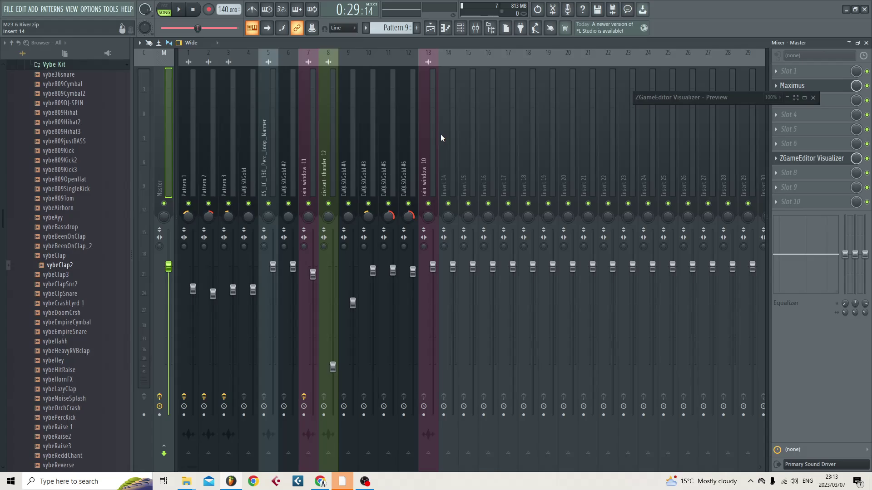
key("F6")
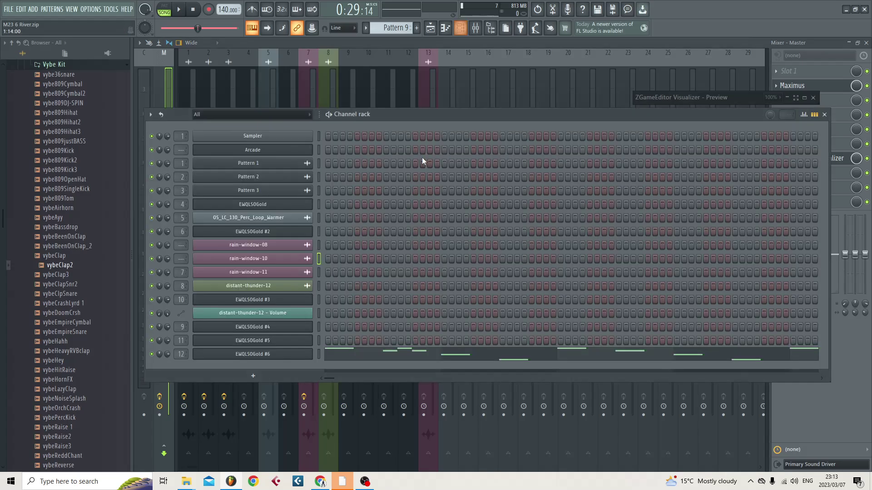
left_click(319, 245)
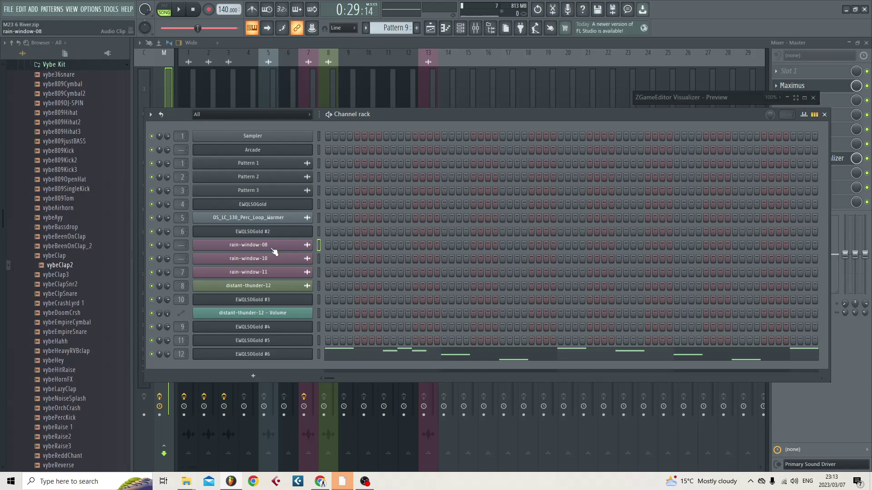
left_click_drag(446, 116, 517, 303)
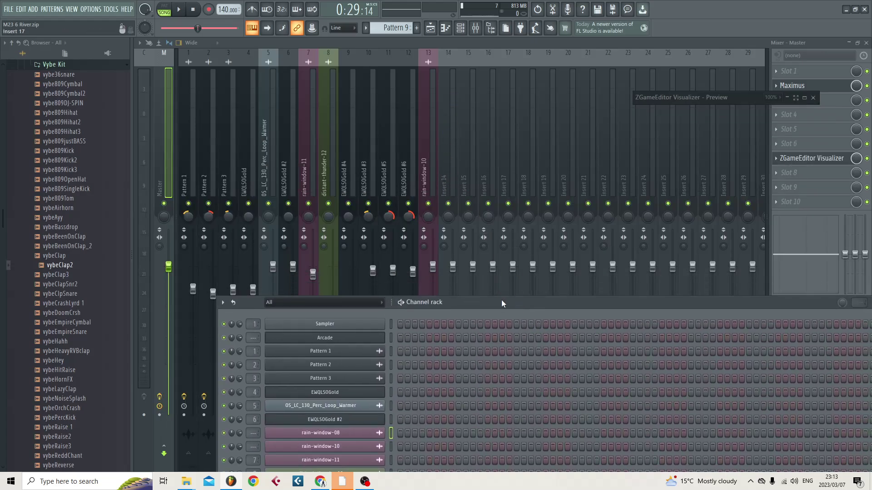
left_click_drag(502, 302, 416, 83)
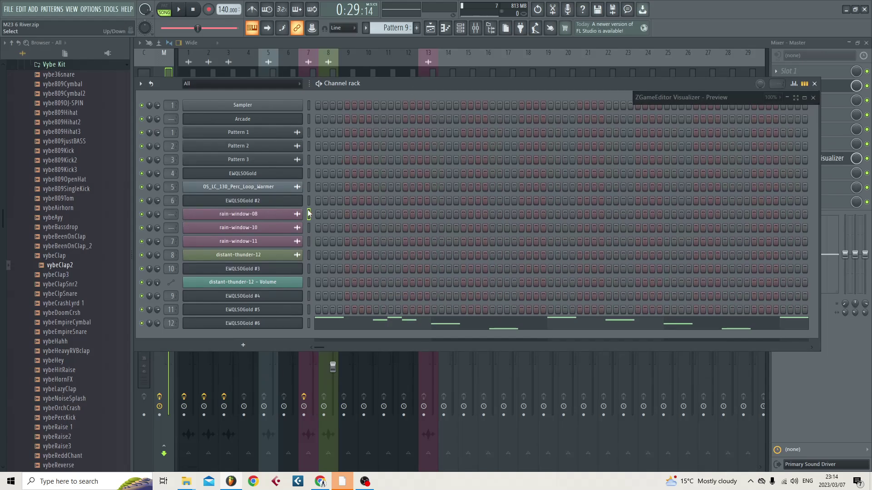
left_click_drag(170, 216, 170, 189)
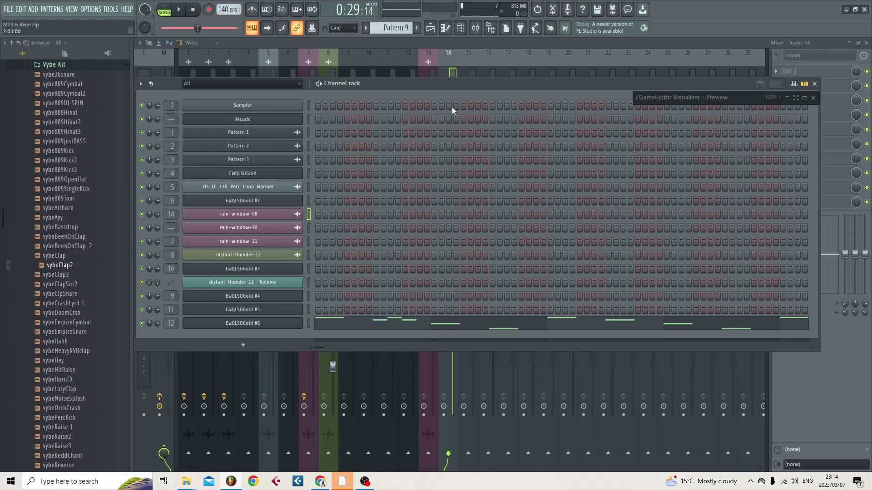
left_click_drag(451, 95, 579, 158)
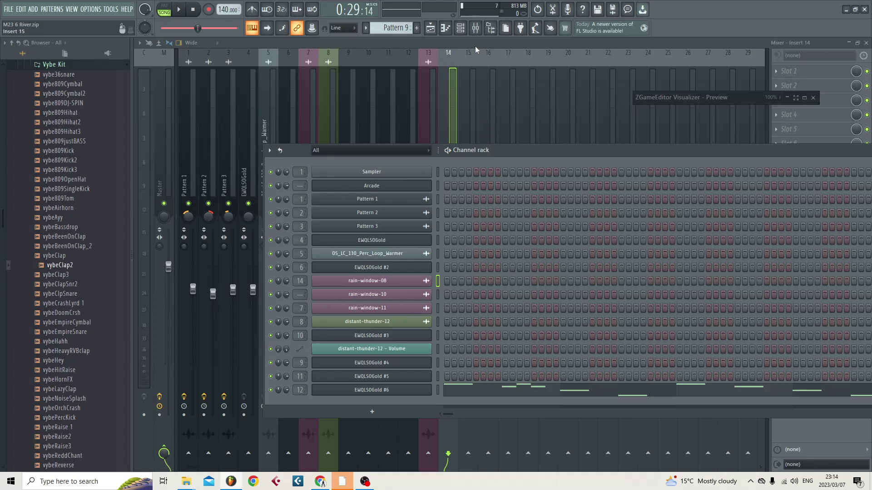
left_click(450, 121)
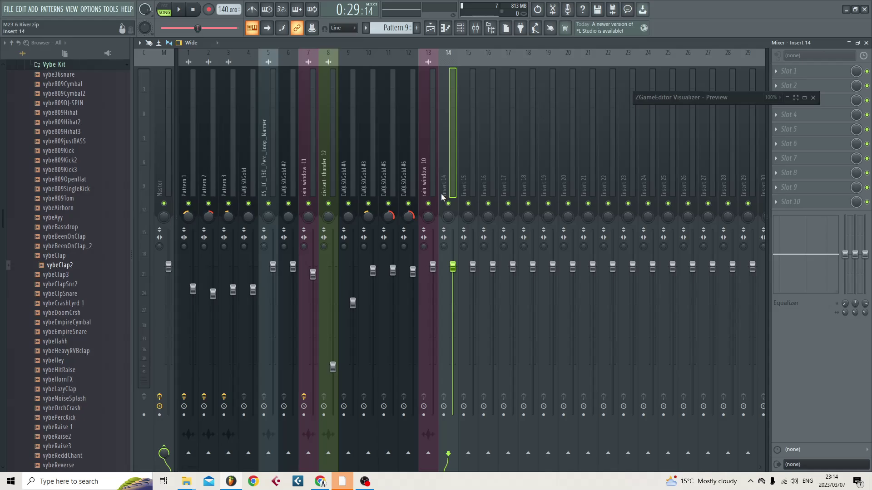
Step: Step through inserts from distant-thunder-12 back to Pattern 1, ending on the Master's effects
key("F6")
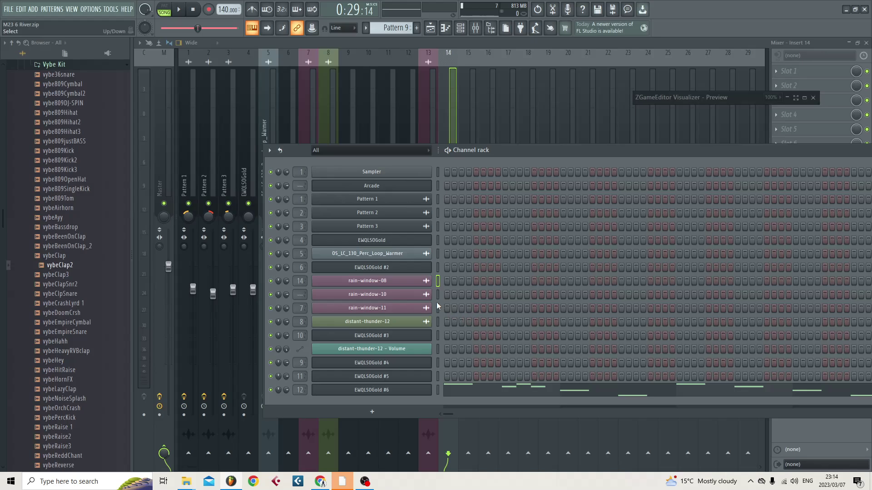
key("F6")
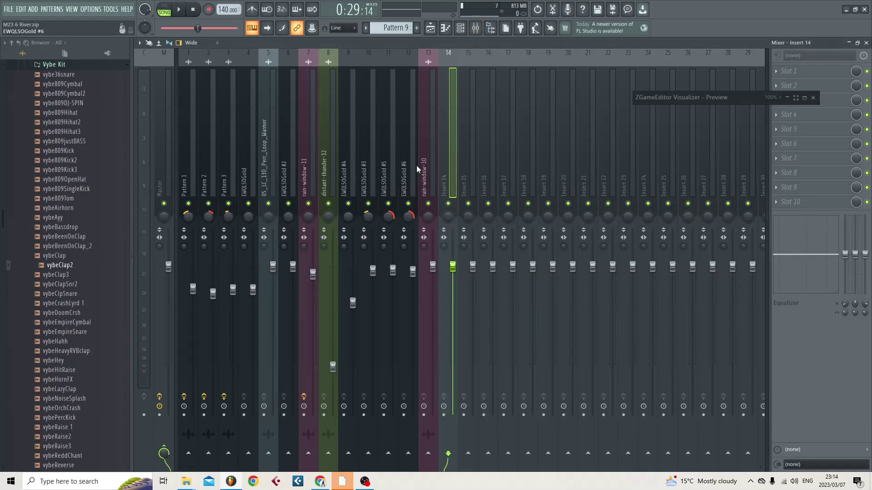
left_click(325, 170)
left_click(309, 182)
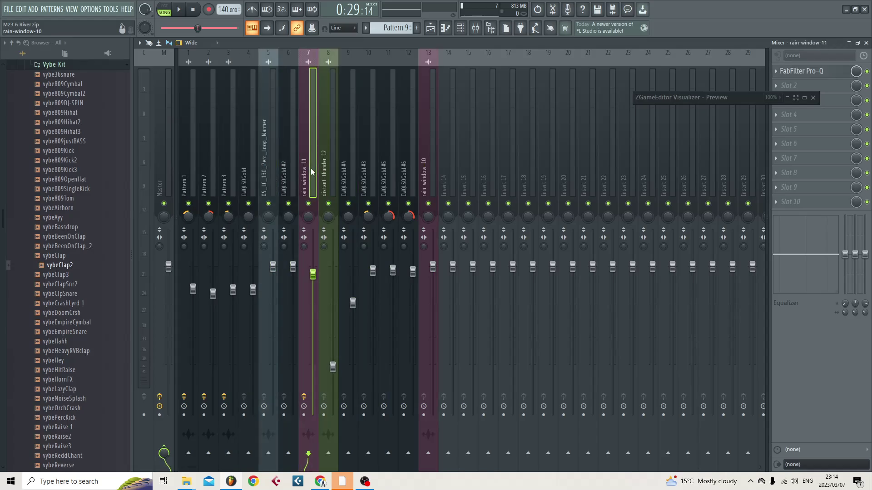
left_click(291, 182)
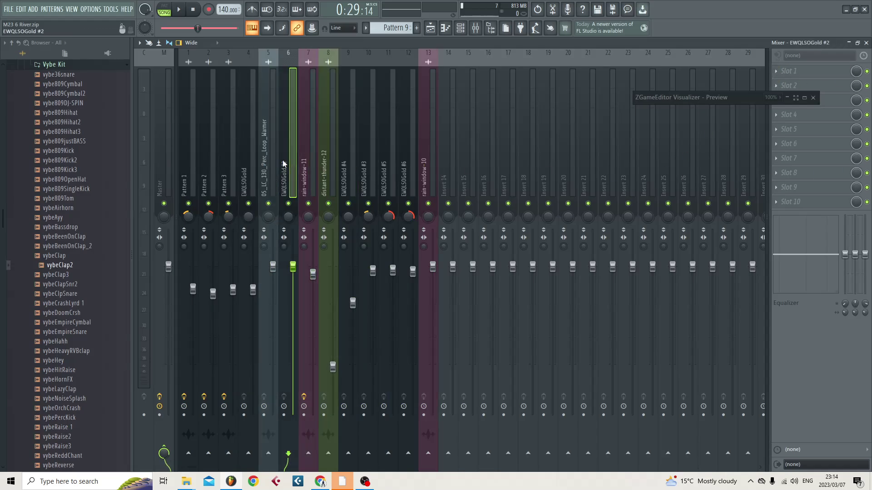
left_click(249, 173)
left_click(212, 155)
left_click(229, 157)
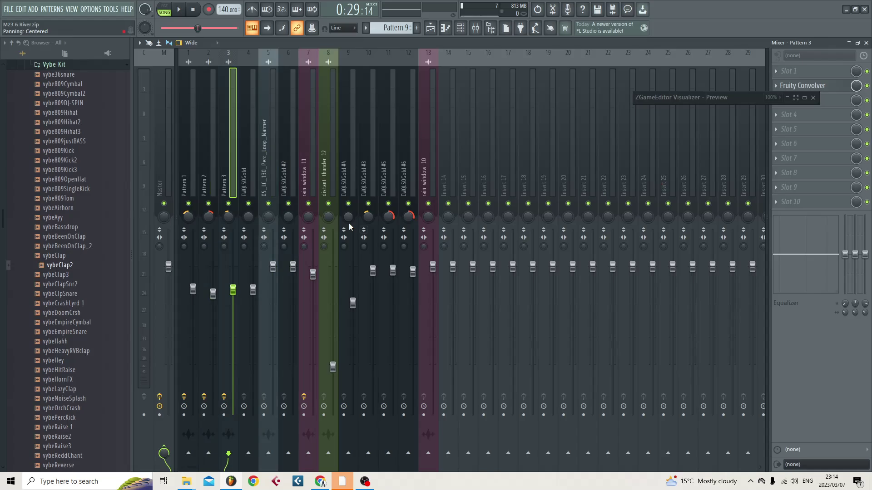
left_click(213, 151)
left_click(193, 149)
left_click(164, 166)
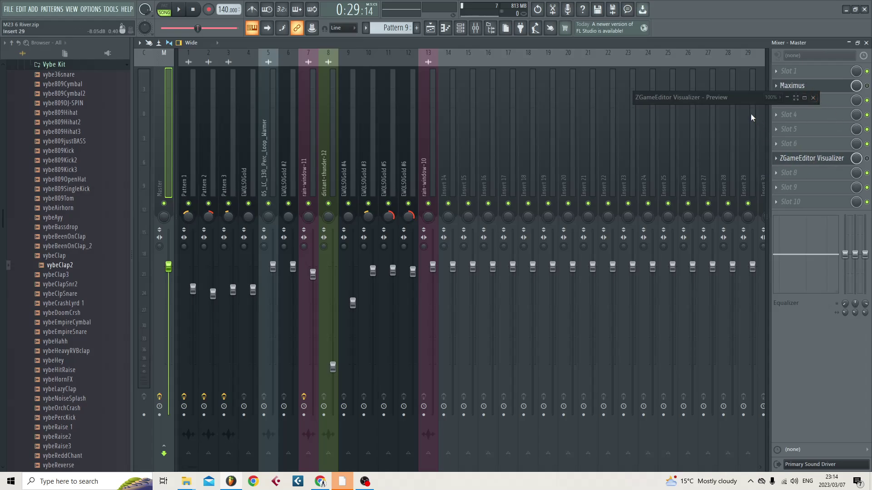
Step: Enlarge the ZGameEditor Visualizer preview to view the 6 RIVER artwork, then shrink it back
left_click_drag(730, 99, 617, 113)
double_click(617, 112)
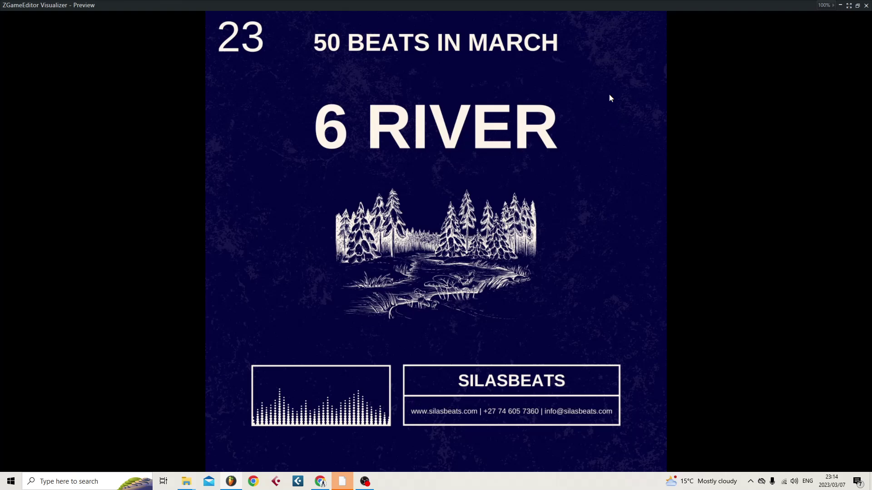
left_click(837, 6)
left_click(839, 6)
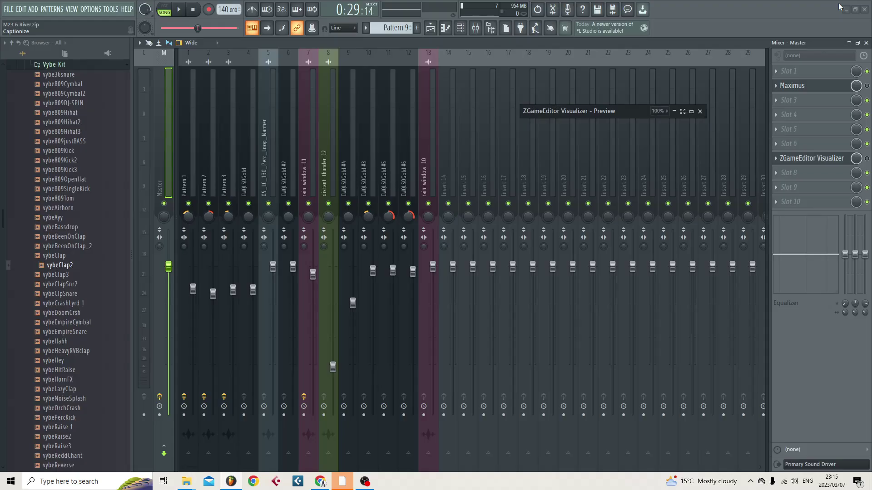
left_click(674, 111)
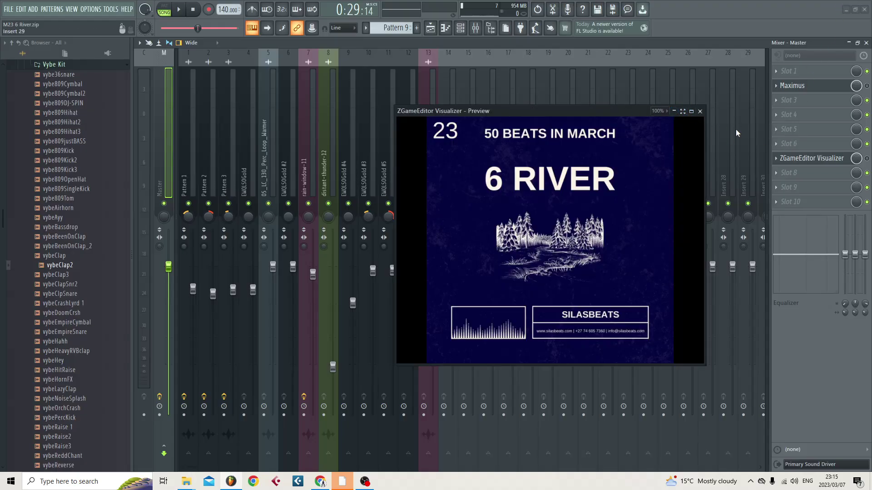
left_click(675, 111)
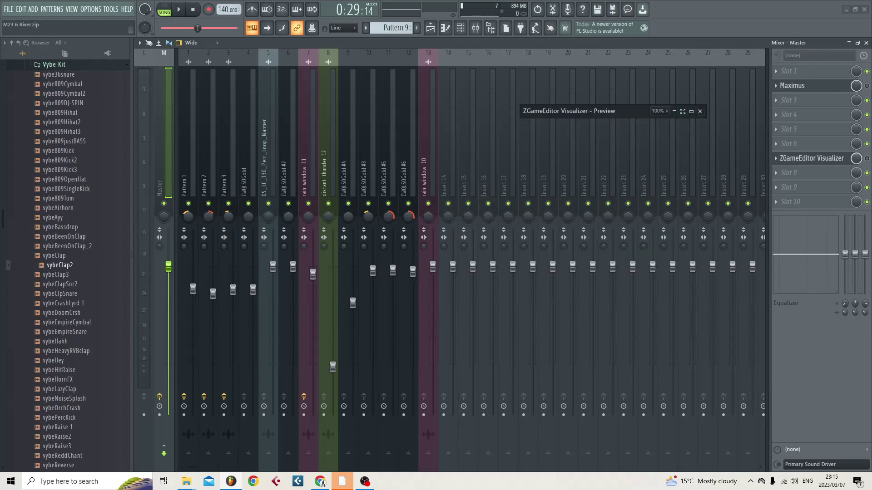
Step: Play the beat while toggling the master Maximus effect on and off, then stop
left_click(867, 86)
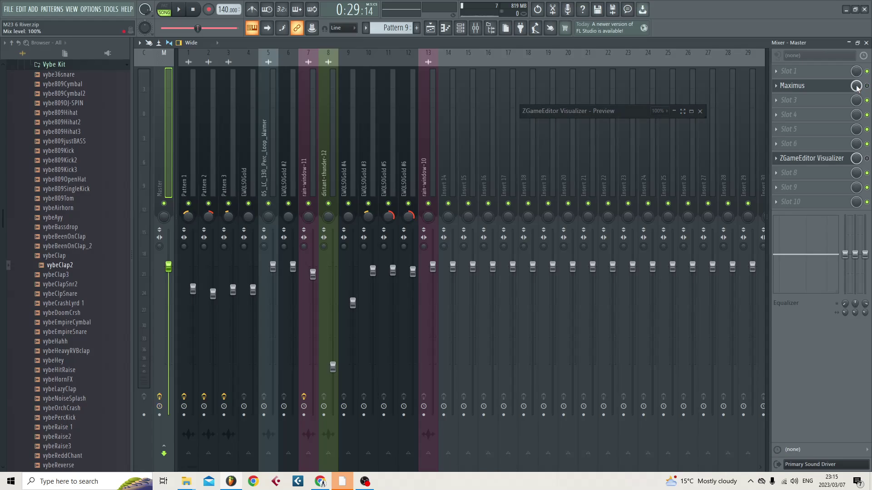
key("space")
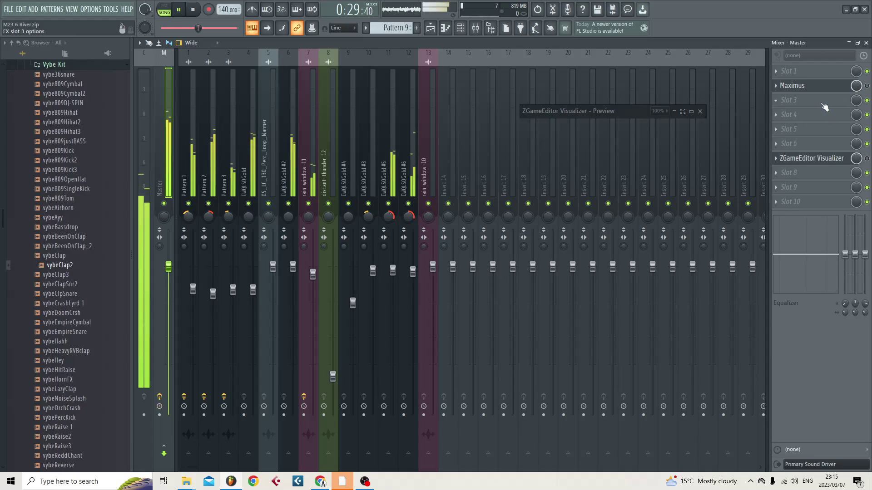
left_click(867, 86)
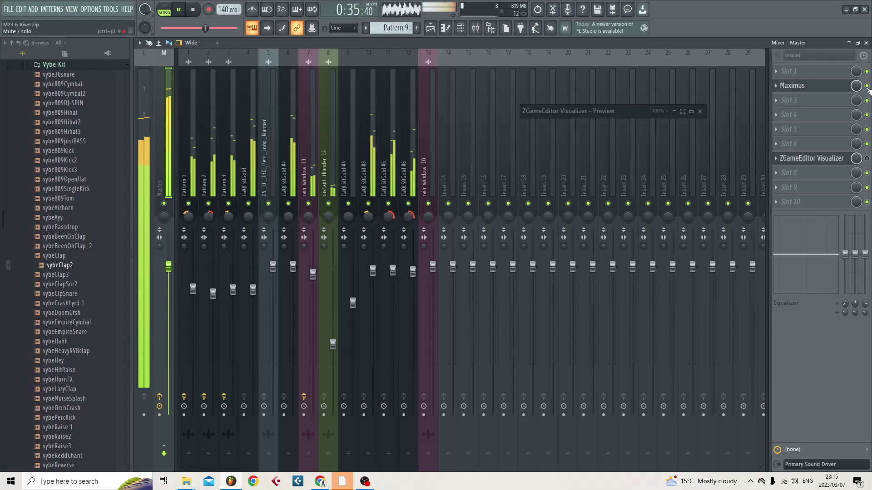
key("space")
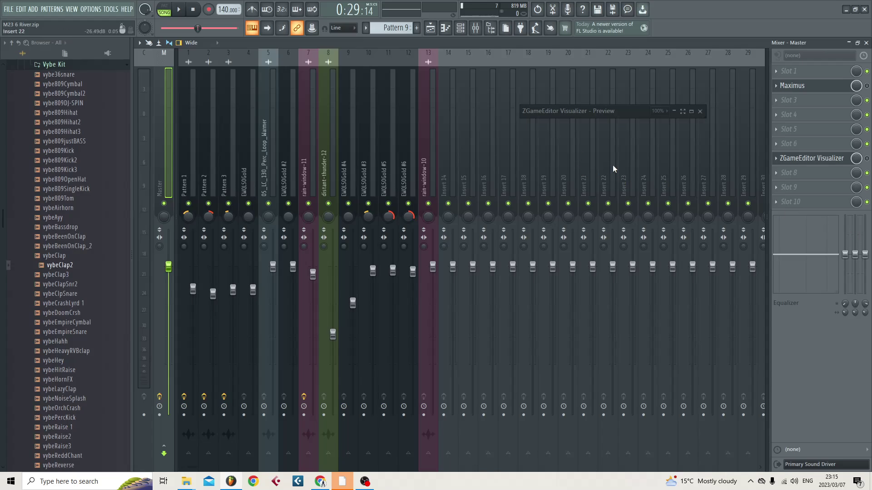
Step: Mark a Playlist loop region from bar 1 to bar 37, leaving all clips deselected
key("F5")
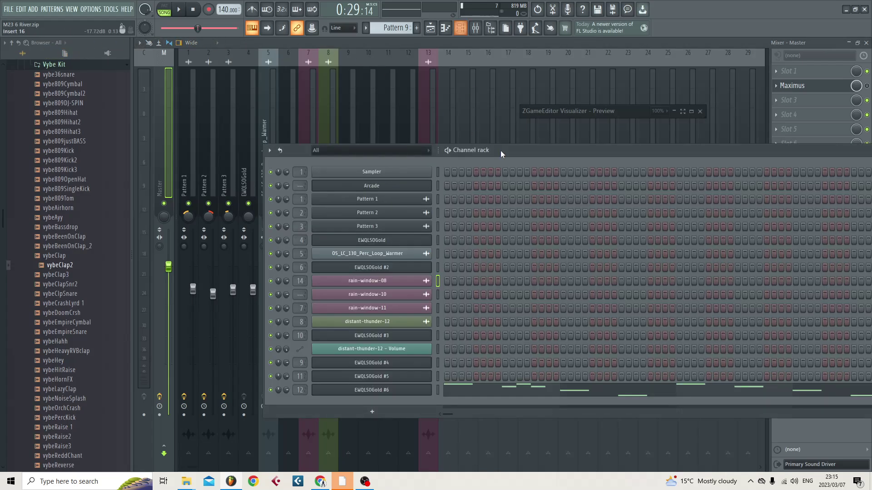
left_click(277, 63)
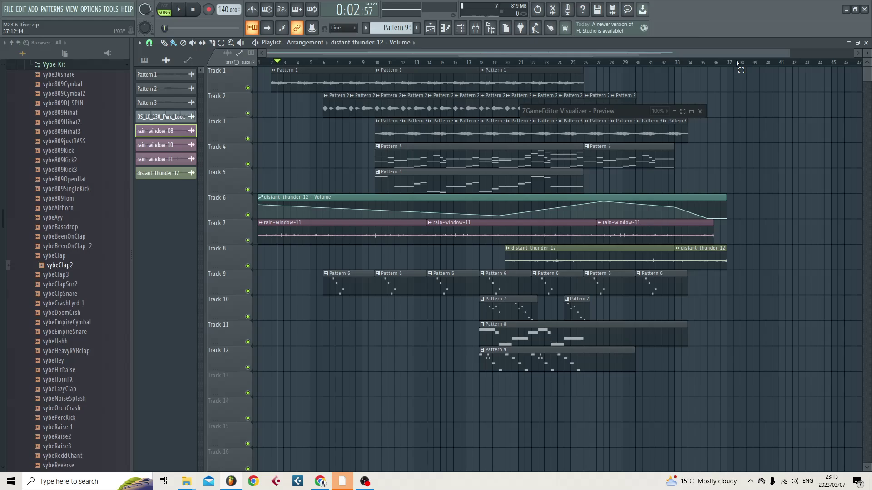
left_click_drag(738, 64, 255, 52)
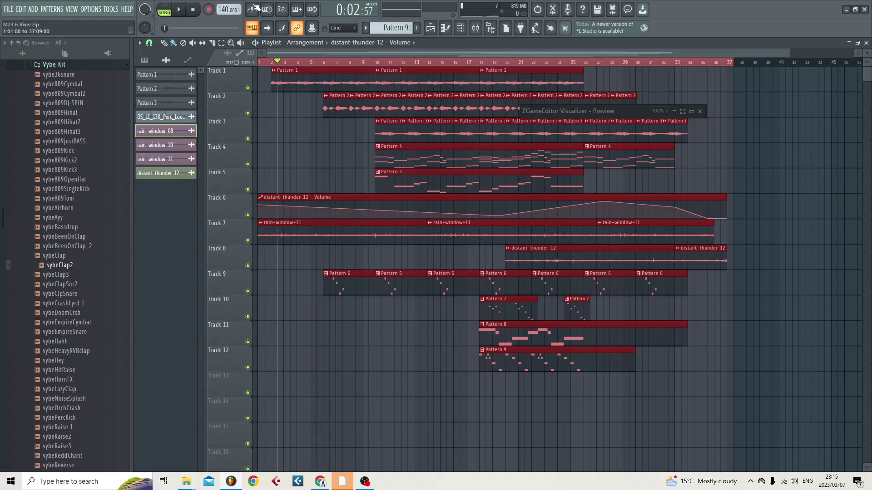
left_click(756, 193)
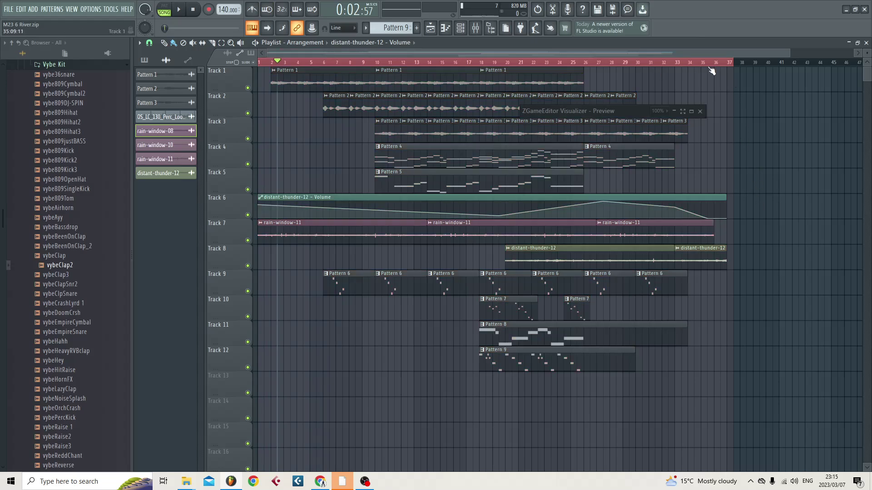
key("ctrl+a")
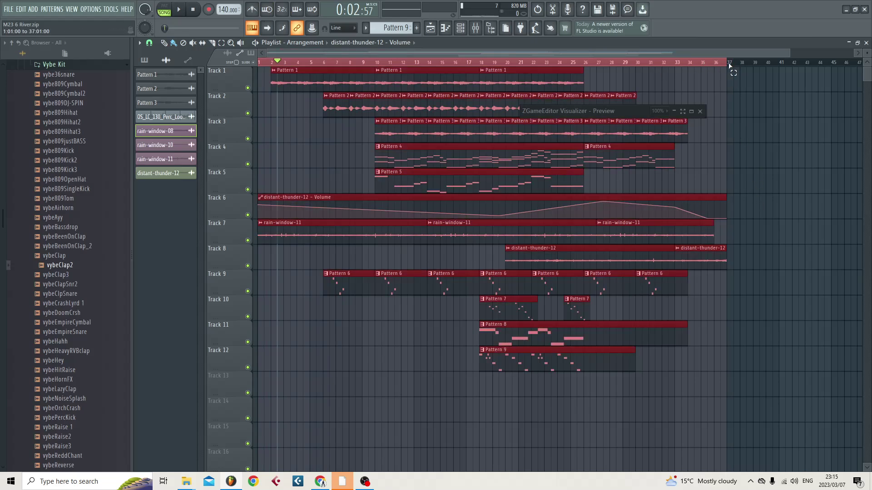
left_click(772, 114)
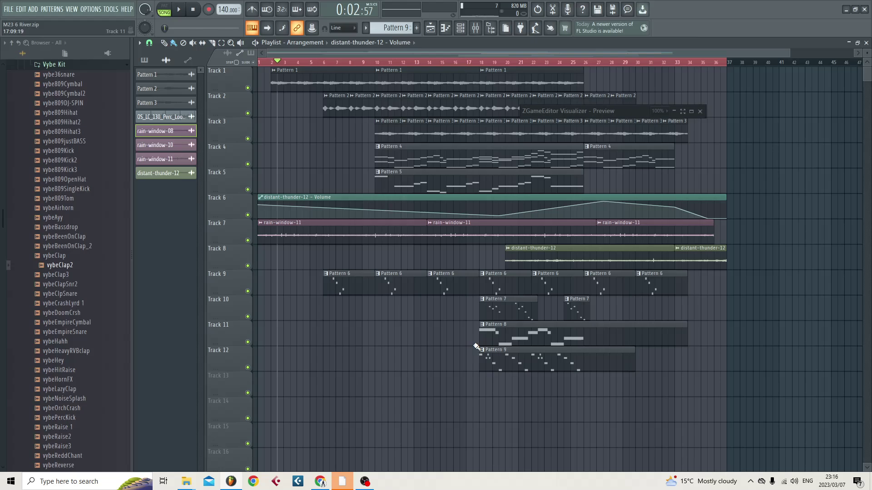
double_click(484, 354)
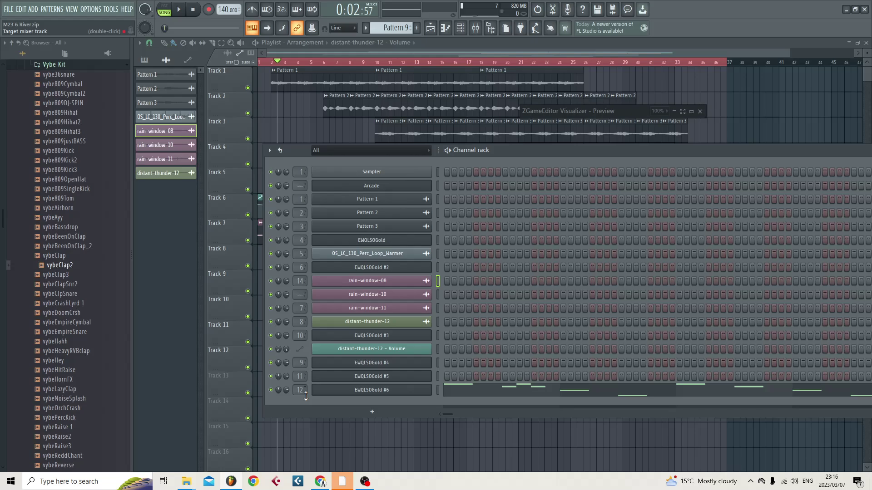
key("F9")
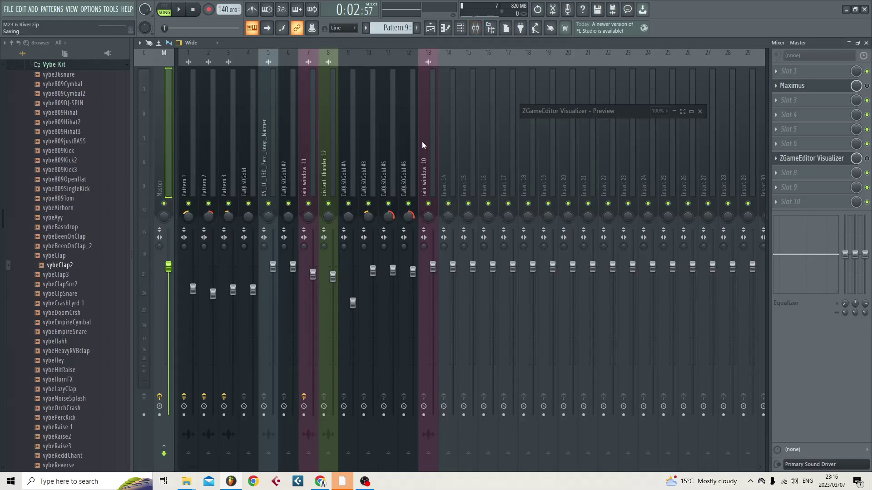
key("F6")
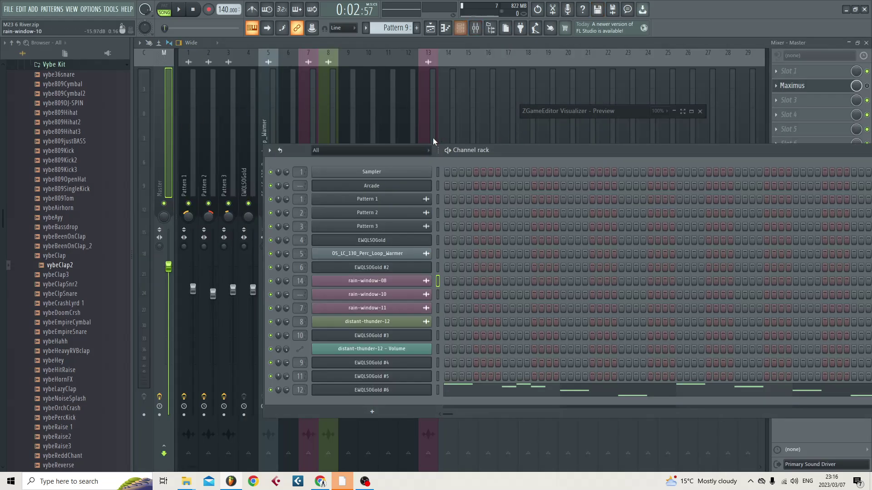
key("F5")
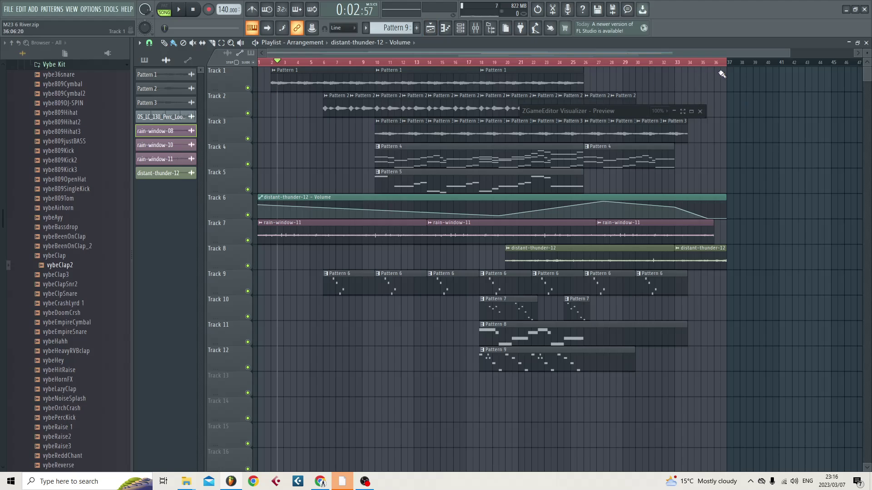
Step: Start a Wave file export from the File menu, browsing to the Desktop
left_click(10, 12)
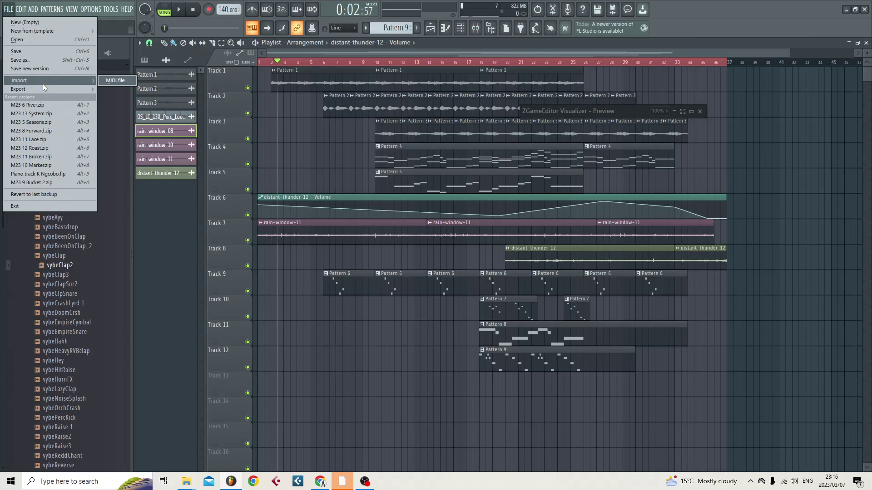
mouse_move(65, 88)
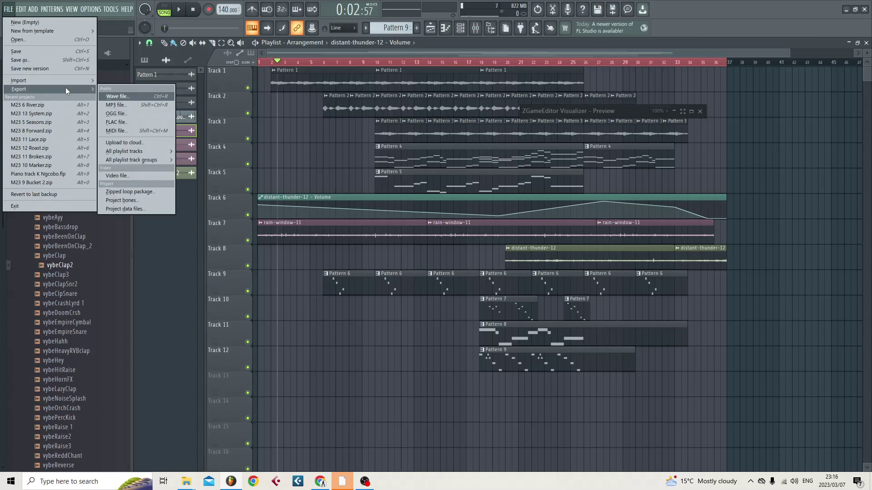
left_click(137, 95)
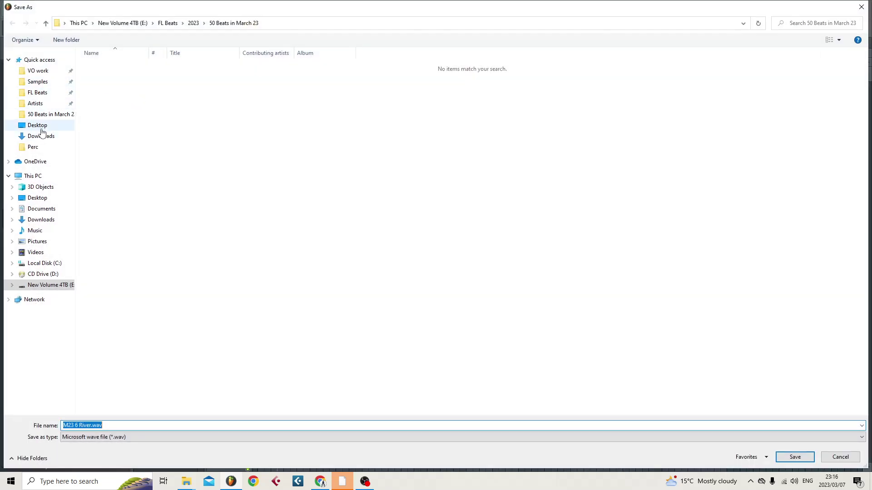
left_click(38, 125)
Step: Create a new Desktop folder named River and open it
right_click(332, 279)
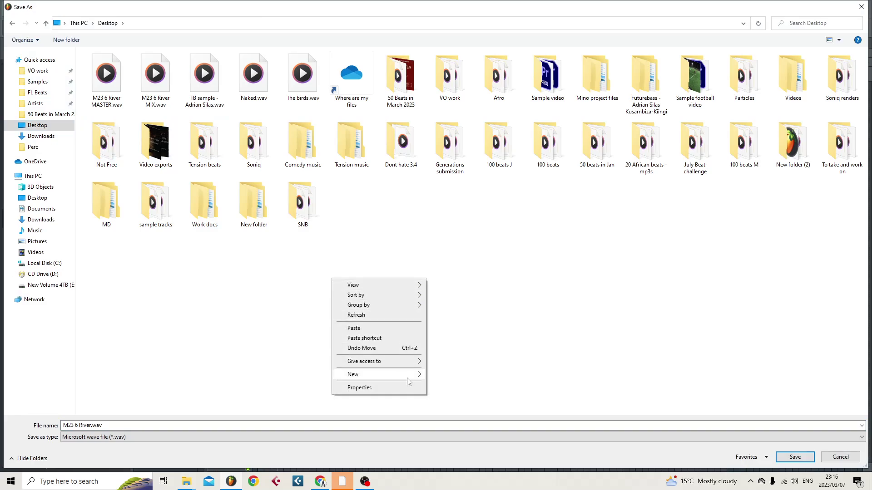
mouse_move(409, 375)
left_click(447, 376)
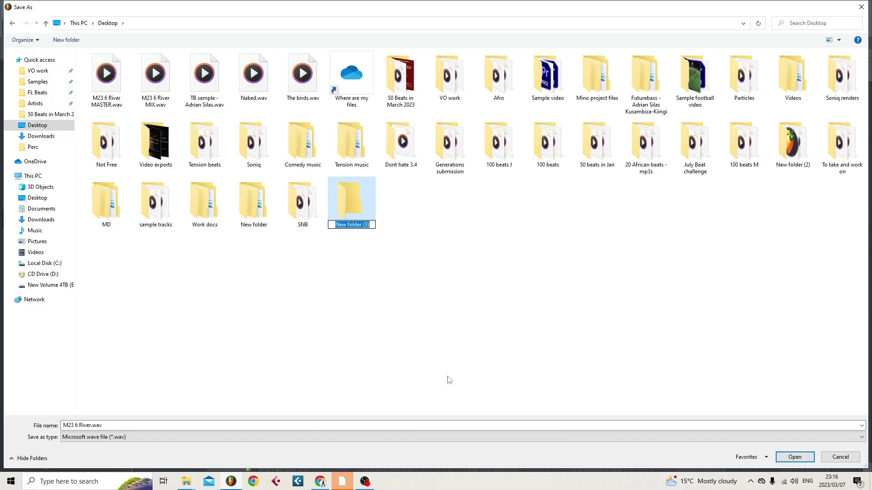
type("River")
key("Return")
key("Return")
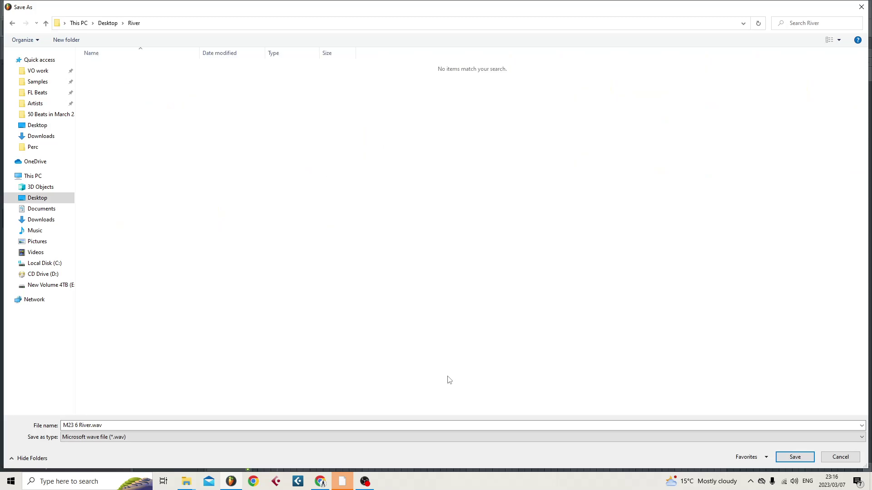
Step: Save M23 6 River.wav into River and enable Split mixer tracks for rendering
left_click(802, 457)
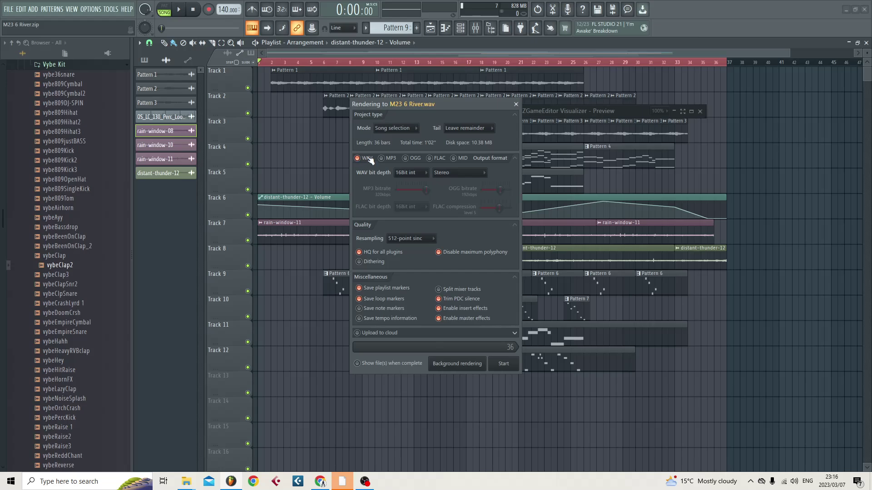
left_click(438, 289)
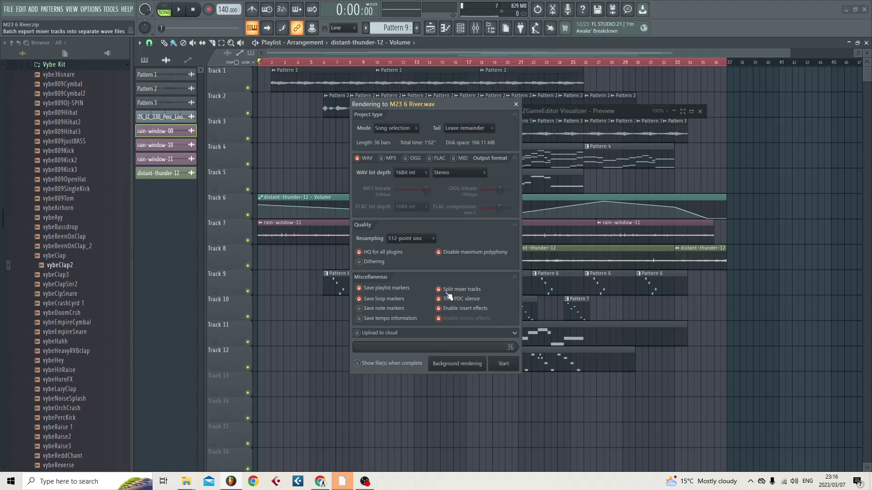